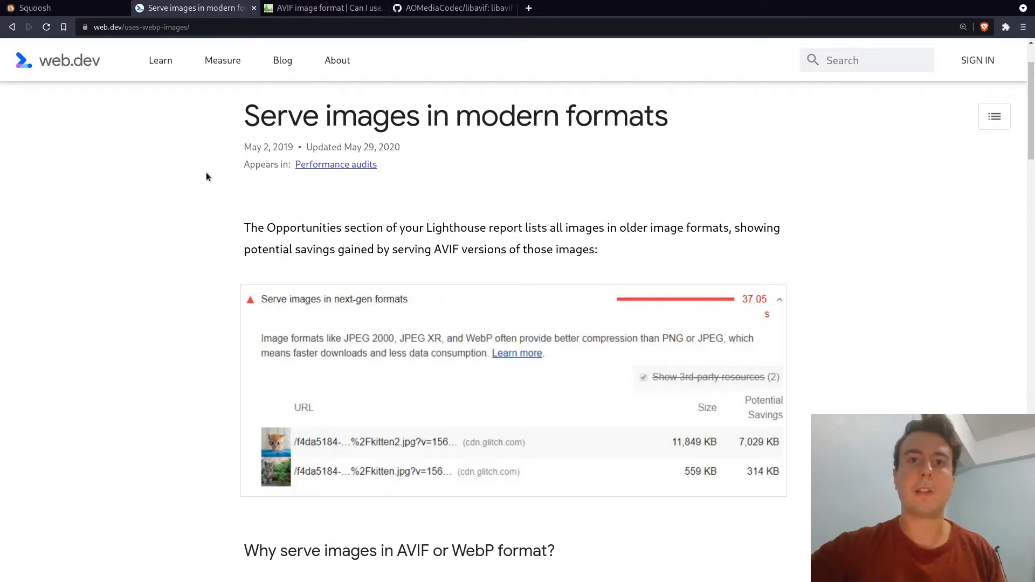
Switch from the web.dev modern formats article to the Squoosh app tab.
{"action": "left_click", "coordinate": [48, 9]}
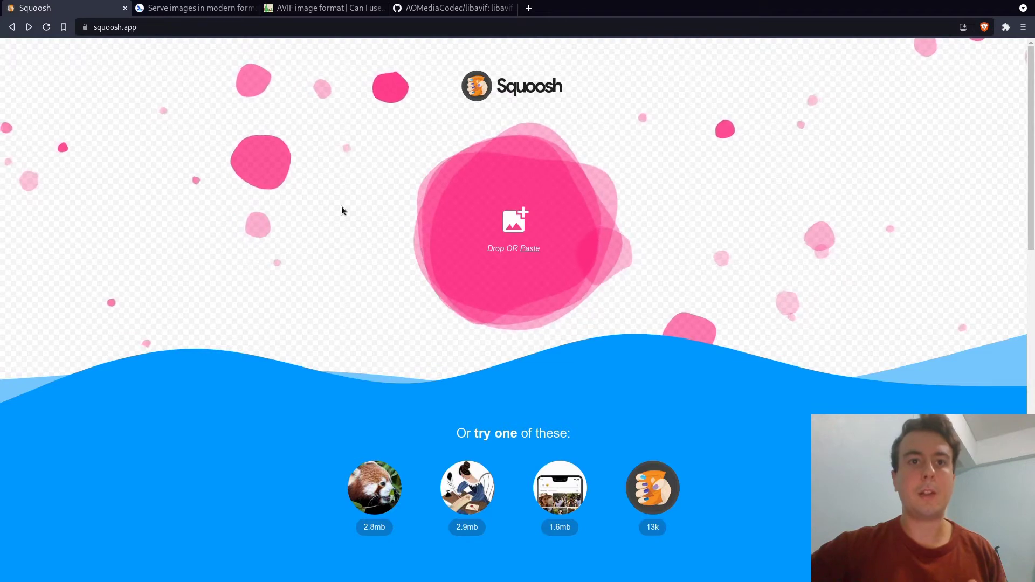
Scroll through the AOMediaCodec/libavif README on GitHub, then return to the Squoosh home page.
{"action": "left_click", "coordinate": [448, 7]}
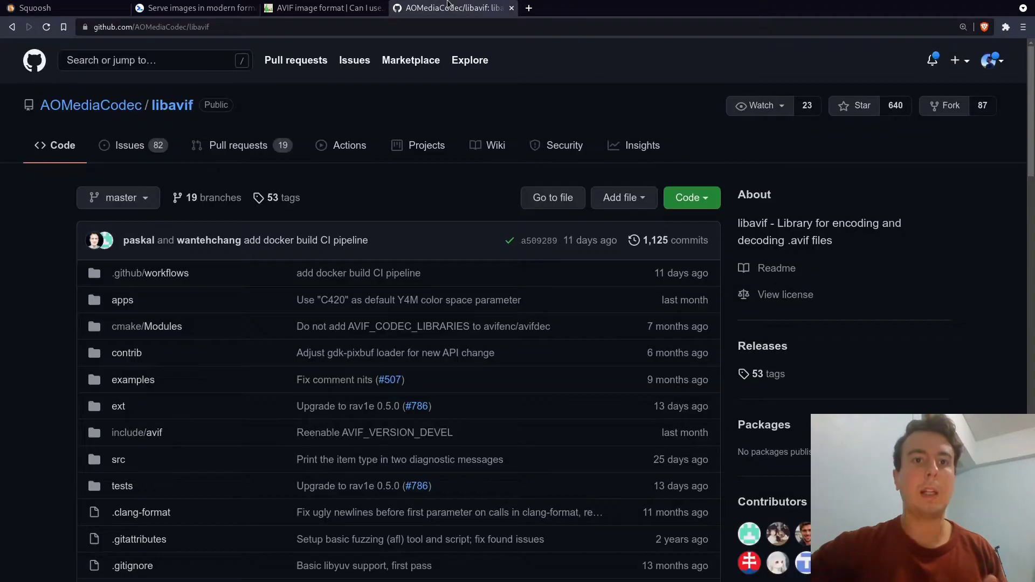
{"action": "scroll", "coordinate": [37, 259], "scroll_direction": "down", "scroll_amount": 4}
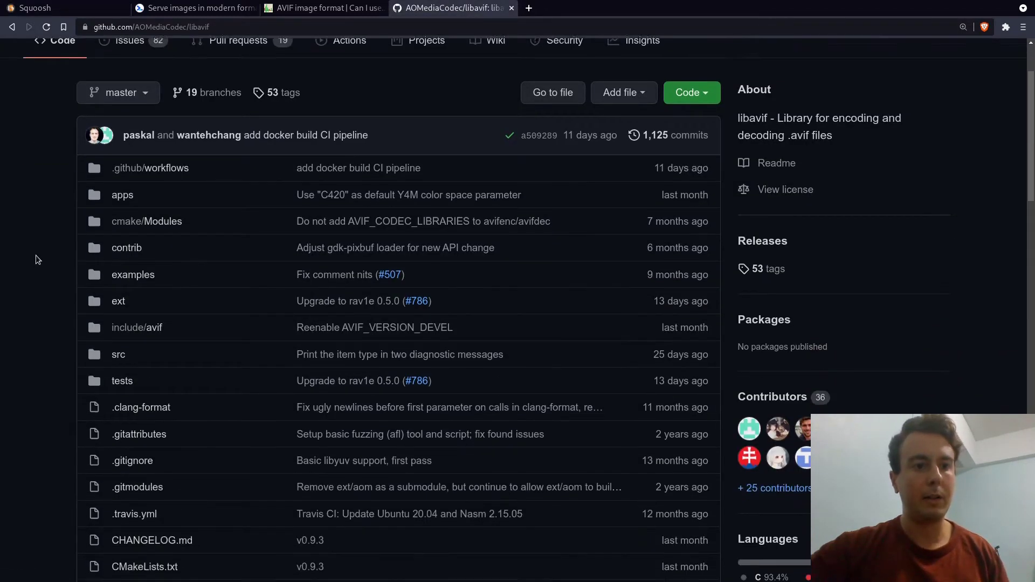
{"action": "scroll", "coordinate": [37, 260], "scroll_direction": "down", "scroll_amount": 10}
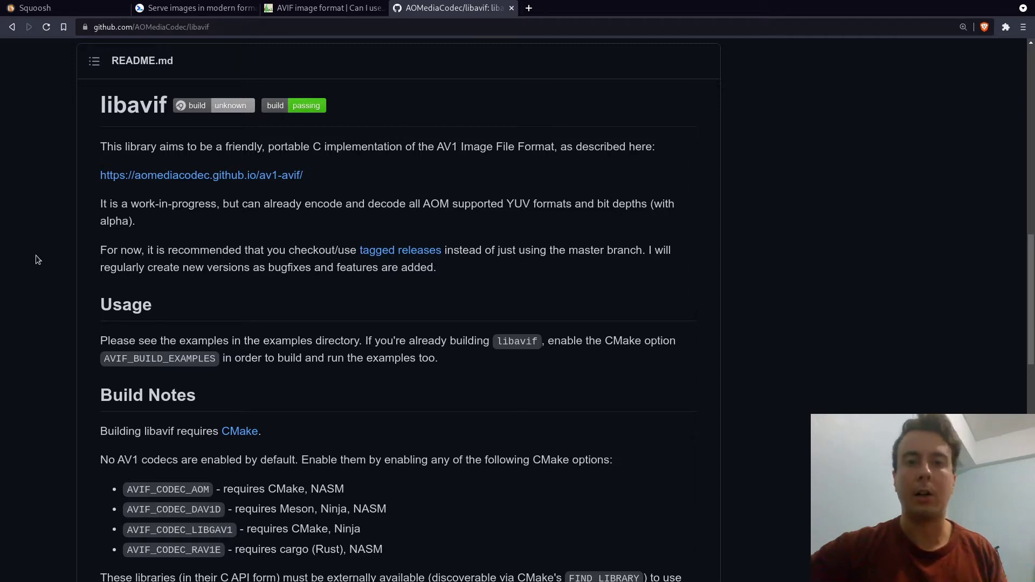
{"action": "left_click", "coordinate": [71, 7]}
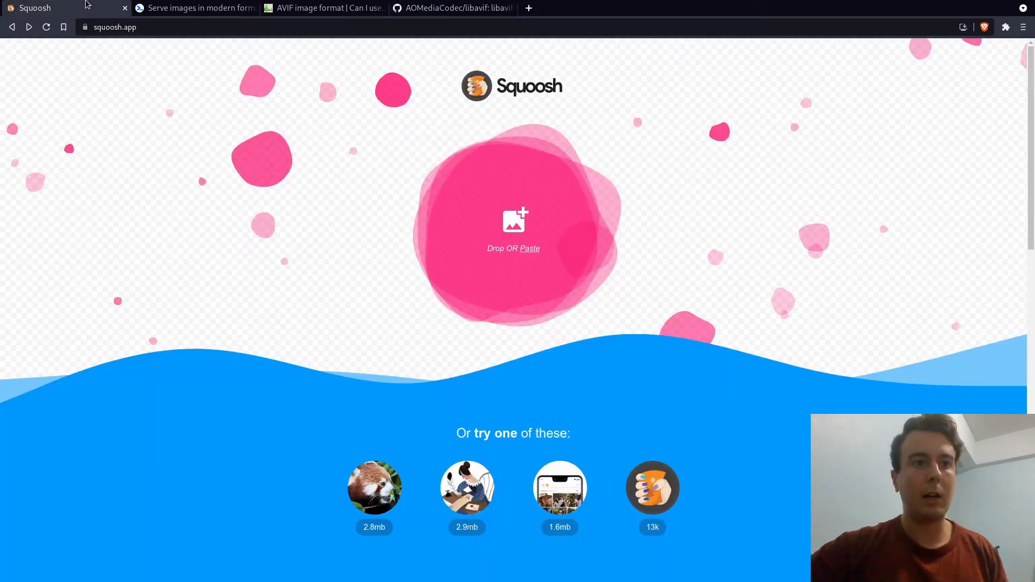
Load unsplash.jpg and compare AVIF on the left (160 kB, 72% smaller) against WebP on the right.
{"action": "left_click", "coordinate": [516, 227]}
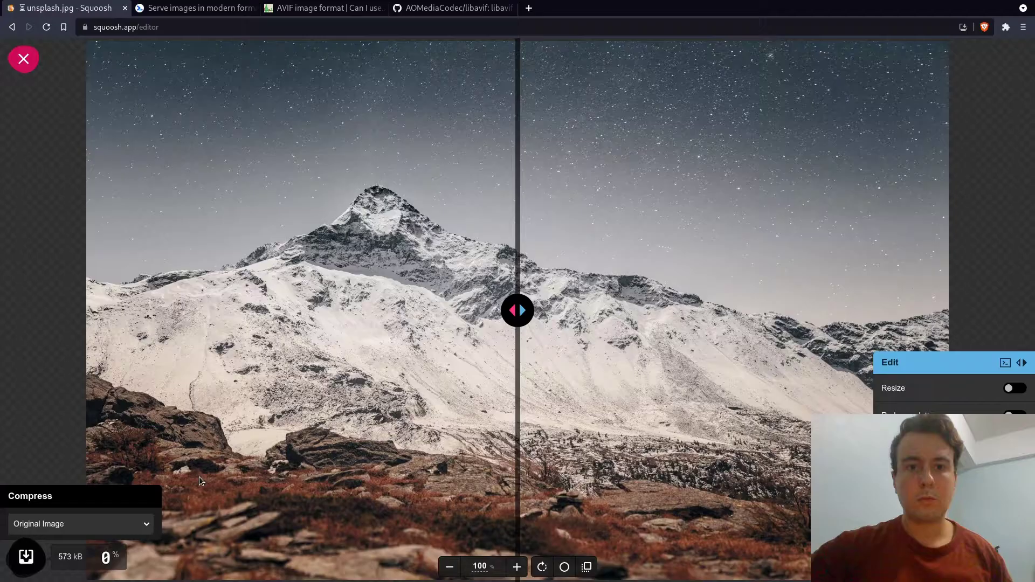
{"action": "left_click", "coordinate": [78, 523]}
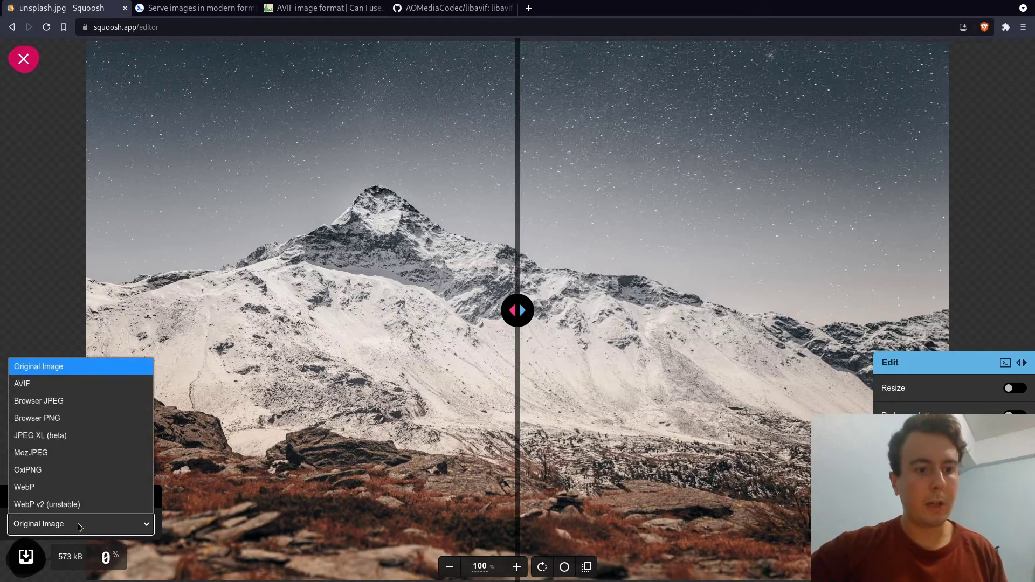
{"action": "left_click", "coordinate": [47, 383]}
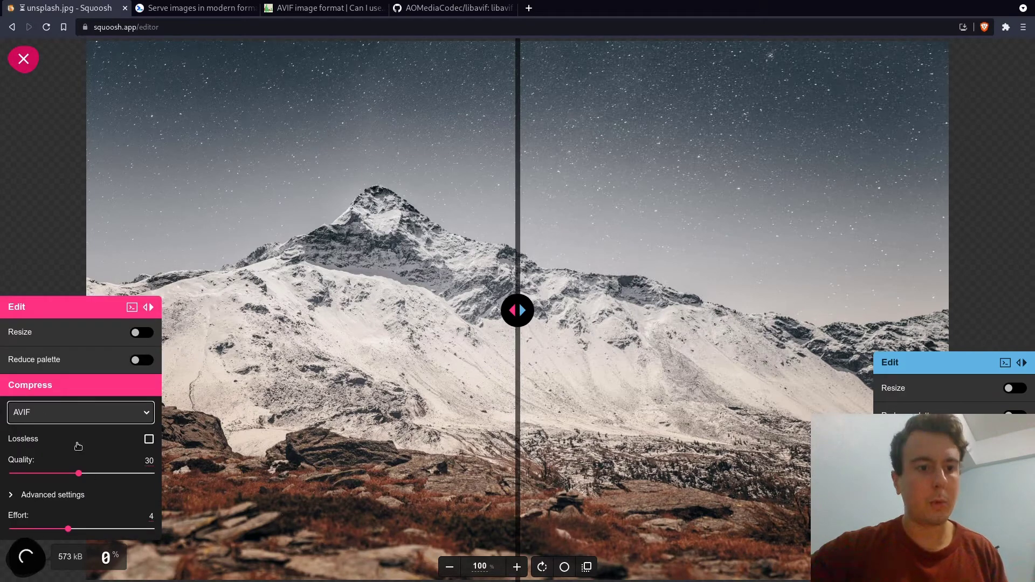
{"action": "left_click", "coordinate": [949, 468]}
{"action": "left_click", "coordinate": [917, 432]}
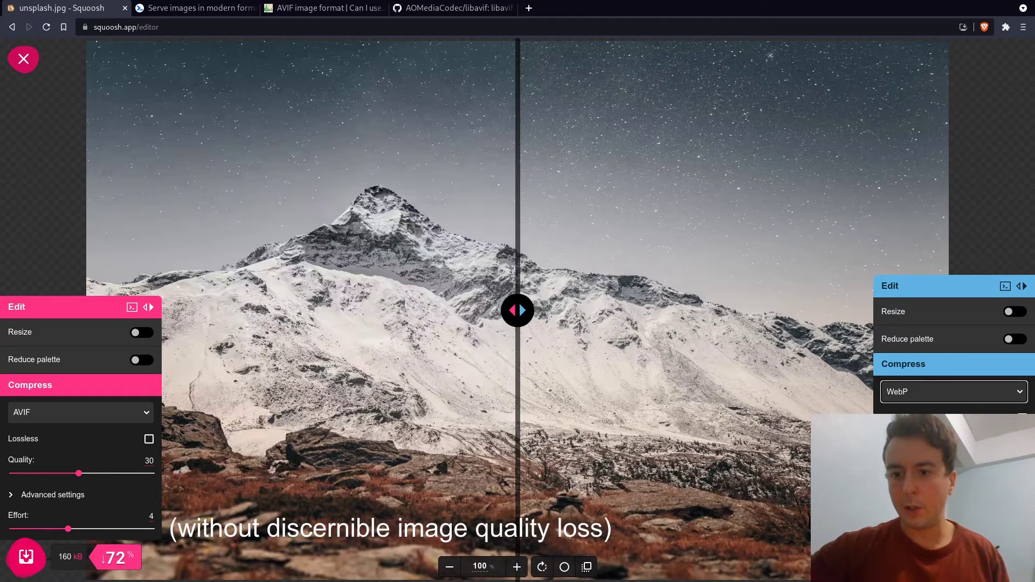
{"action": "left_click", "coordinate": [60, 415]}
Switch the left side of the photo from AVIF to WebP.
{"action": "left_click", "coordinate": [60, 415]}
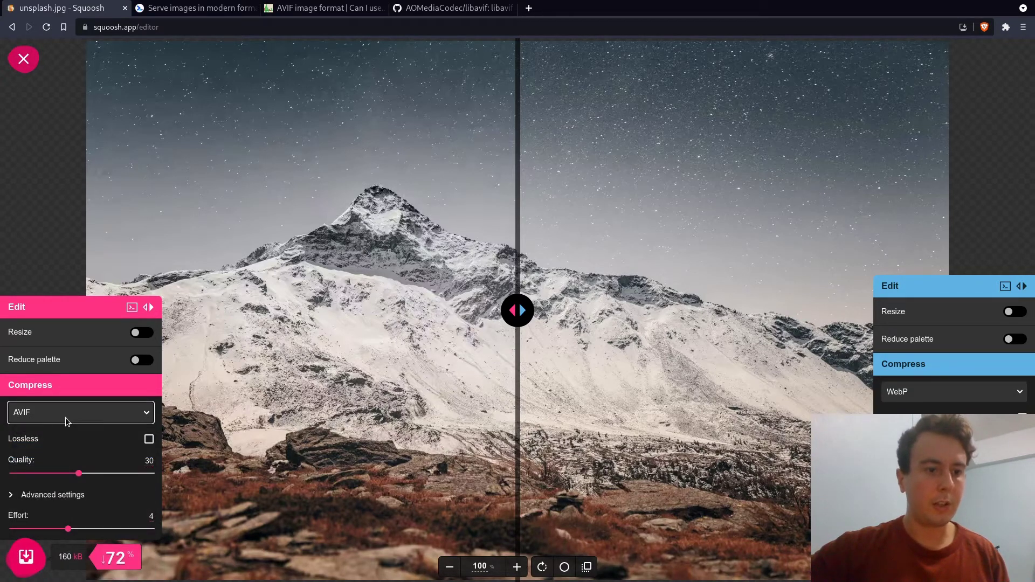
{"action": "left_click", "coordinate": [65, 418]}
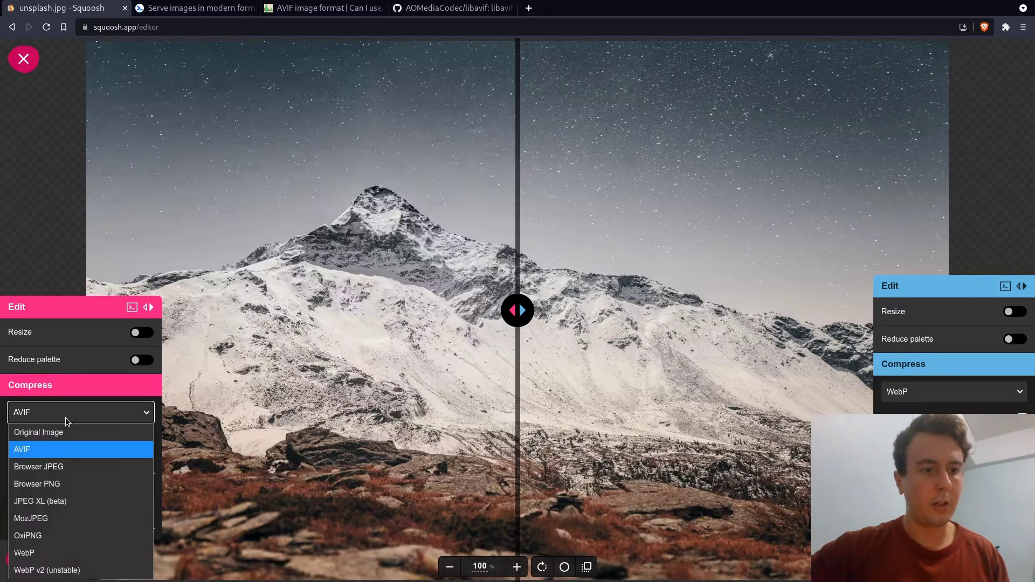
{"action": "left_click", "coordinate": [36, 553]}
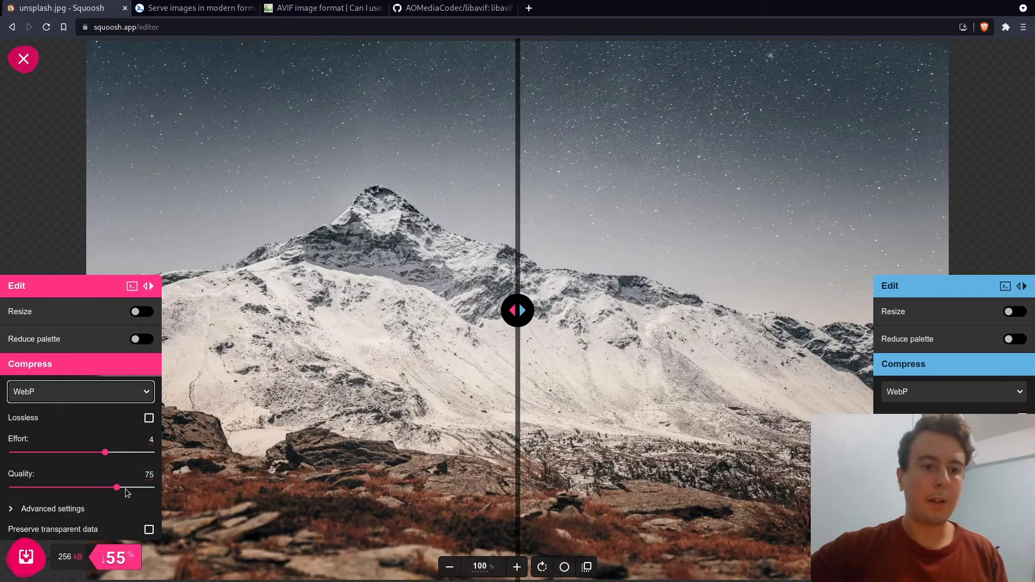
Set WebP quality to 65 (224 kB), then restore AVIF at quality 30 (160 kB, 72% smaller).
{"action": "left_click", "coordinate": [149, 474]}
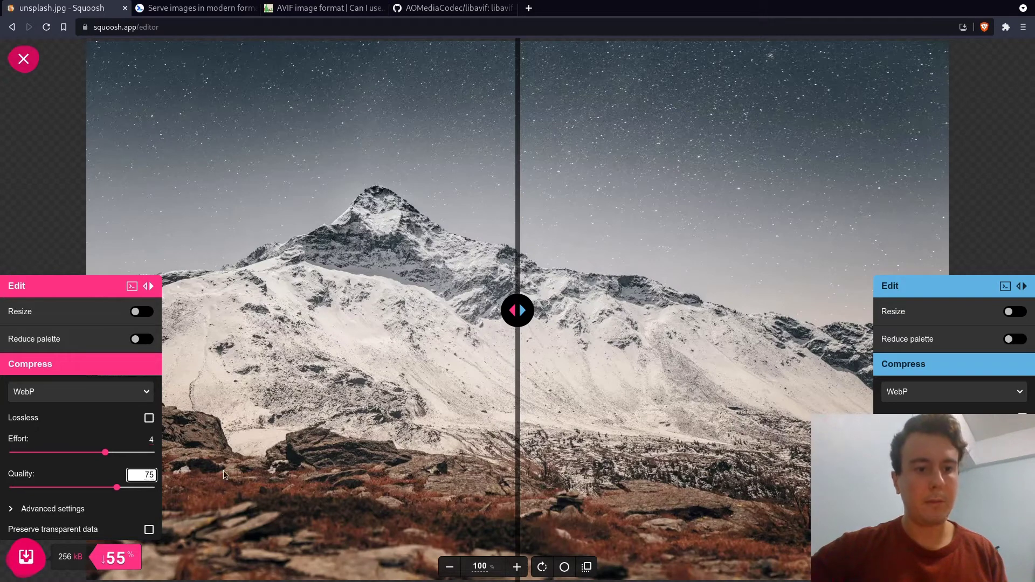
{"action": "key", "text": "shift+Home"}
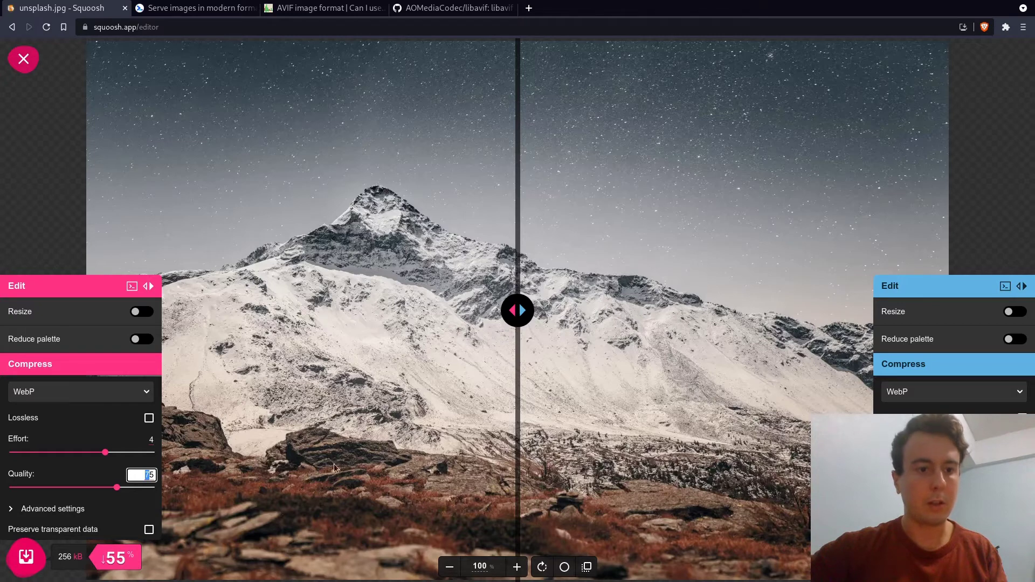
{"action": "type", "text": "6"}
{"action": "key", "text": "Return"}
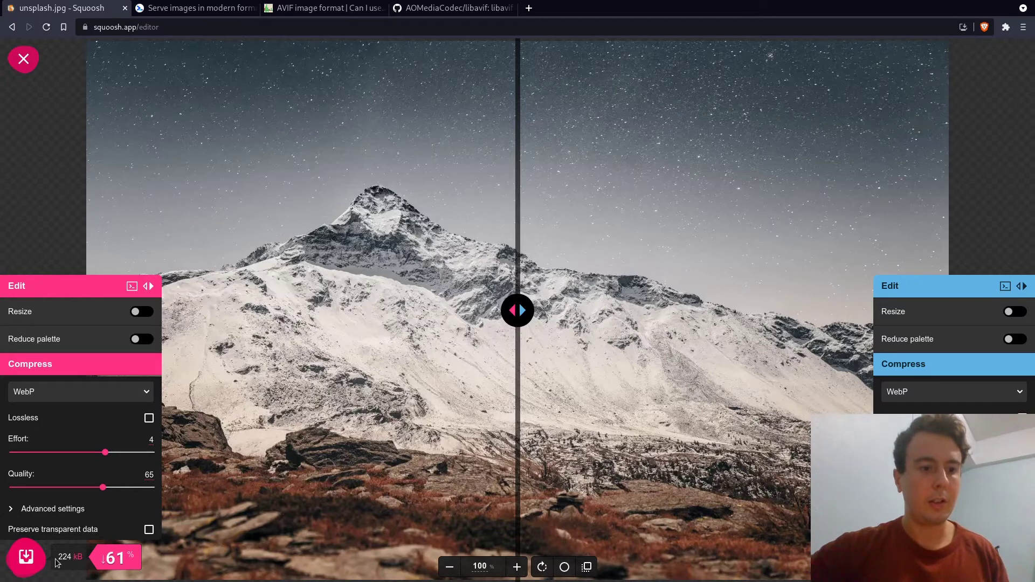
{"action": "left_click", "coordinate": [69, 395]}
{"action": "left_click", "coordinate": [54, 418]}
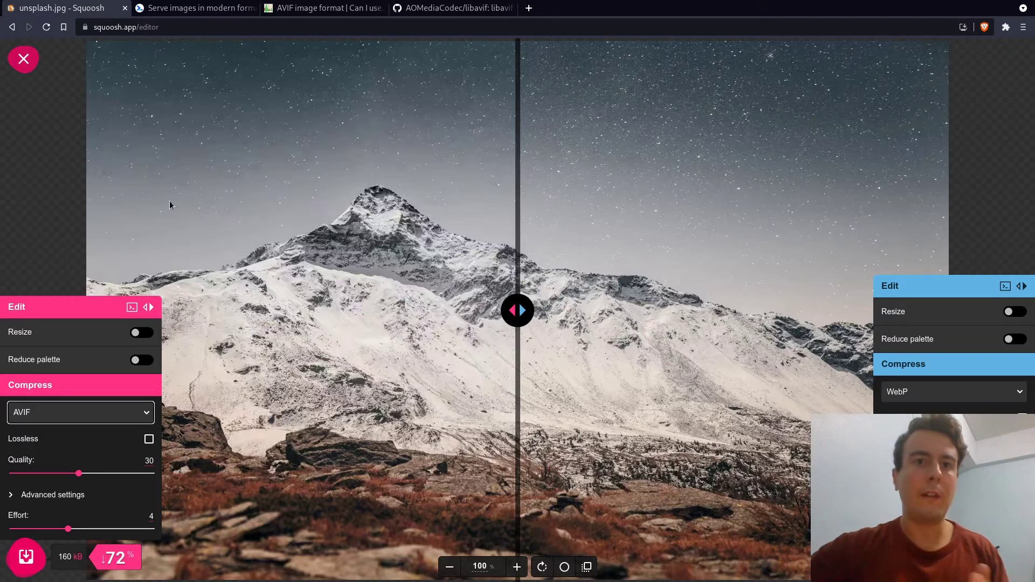
Close the photo, load Arch-linux-logo.png, and encode its left copy as lossless AVIF (210 kB).
{"action": "left_click", "coordinate": [25, 58]}
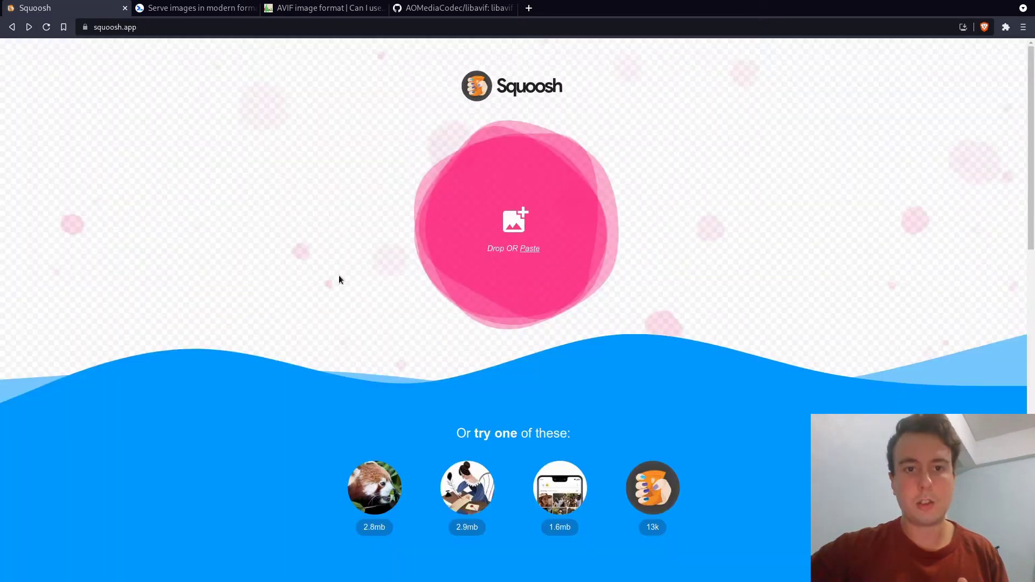
{"action": "key", "text": "alt+Right"}
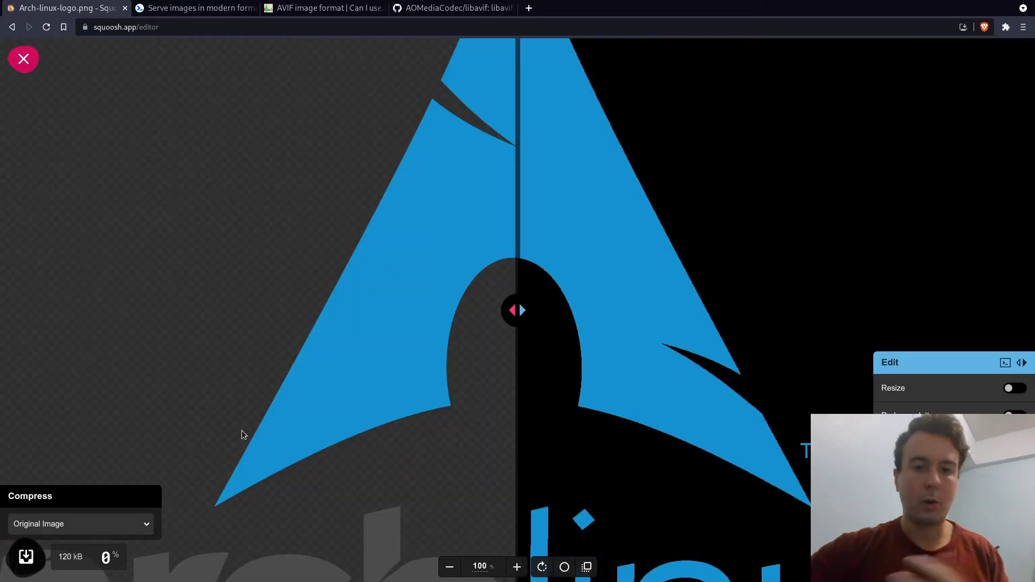
{"action": "left_click", "coordinate": [80, 529]}
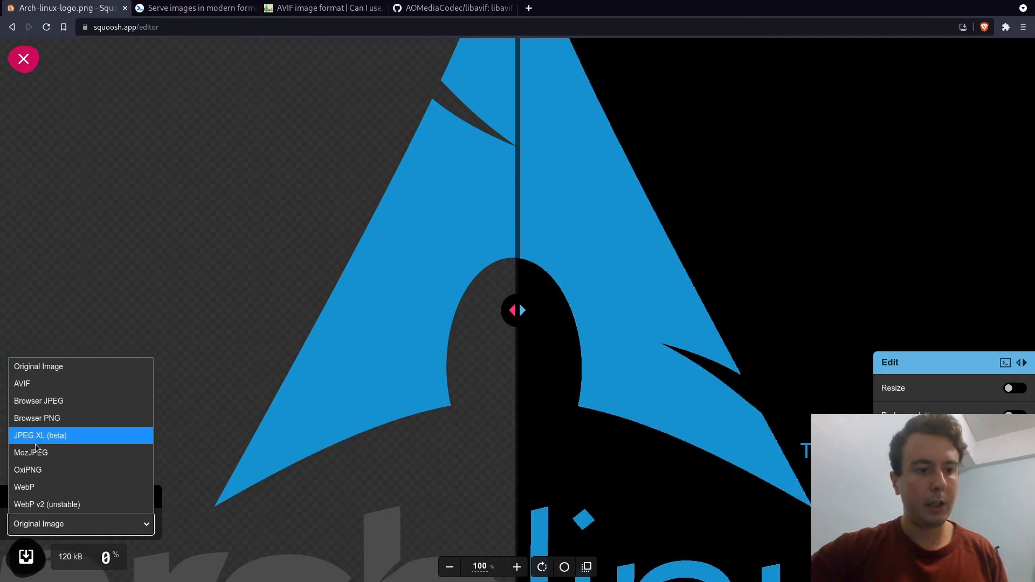
{"action": "left_click", "coordinate": [28, 386]}
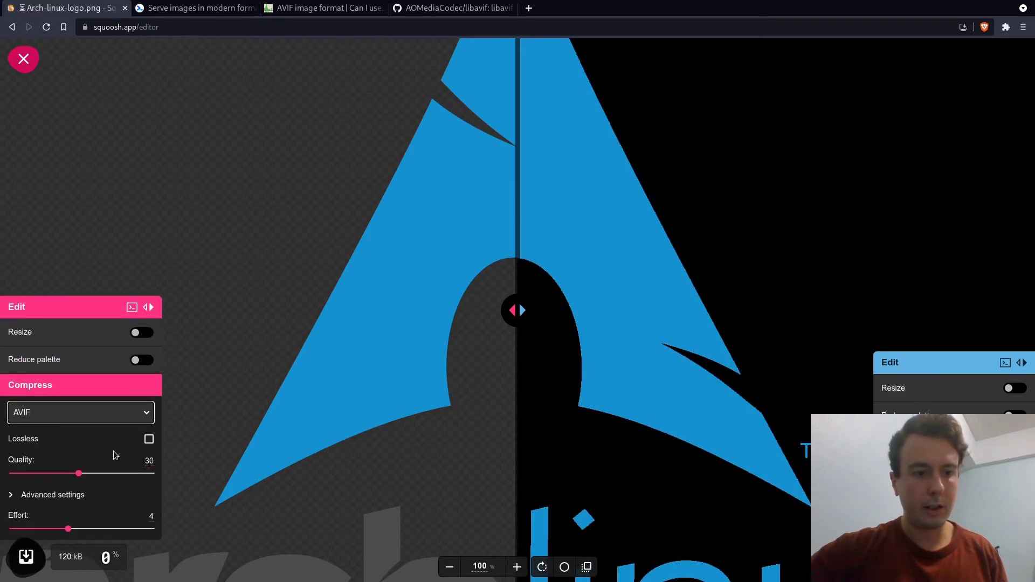
{"action": "left_click", "coordinate": [148, 441]}
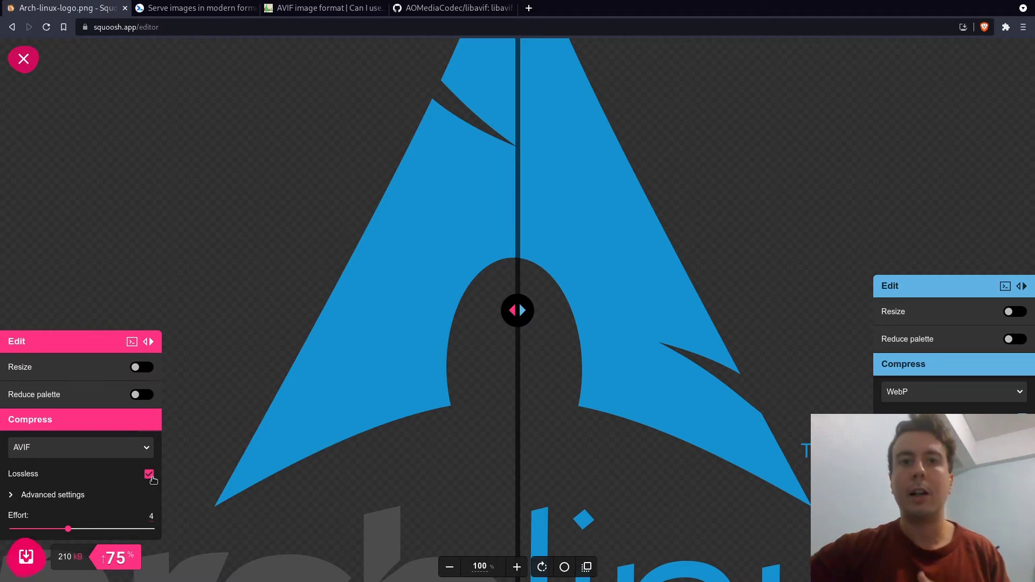
Change the logo's left codec to lossless WebP (42.2 kB, 65% smaller), then view Can I use AVIF.
{"action": "left_click", "coordinate": [101, 451]}
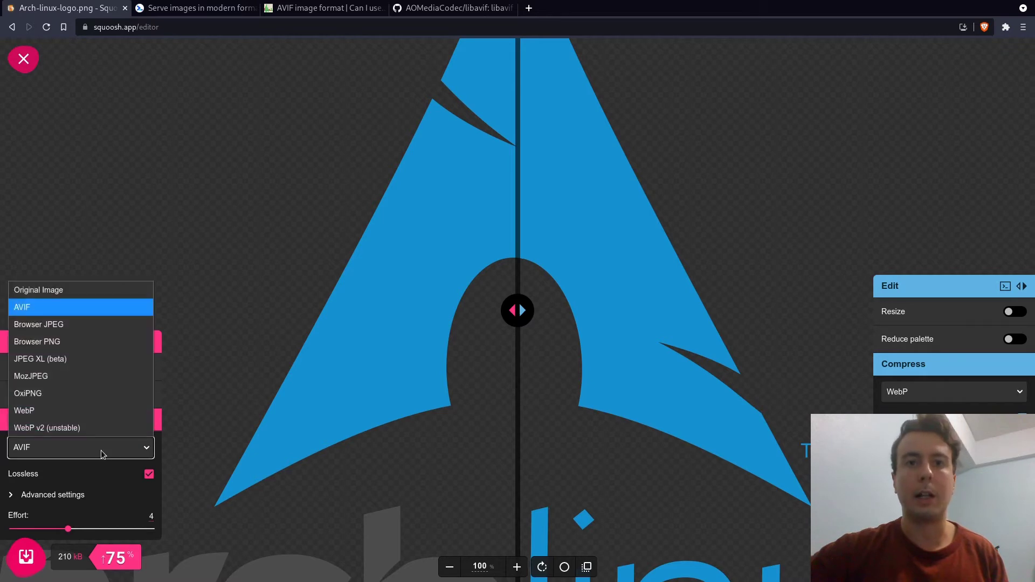
{"action": "left_click", "coordinate": [27, 411]}
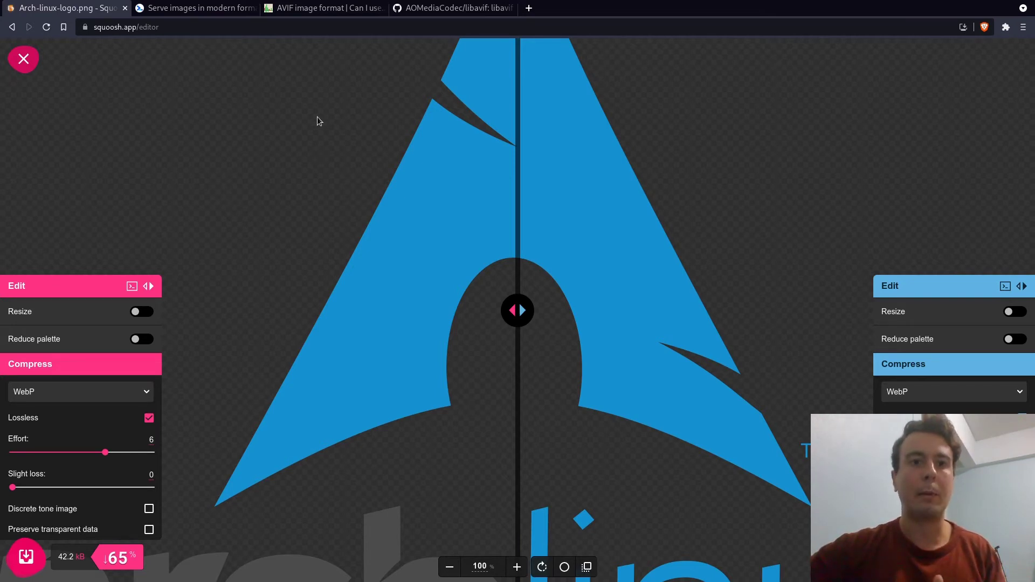
{"action": "left_click", "coordinate": [323, 8]}
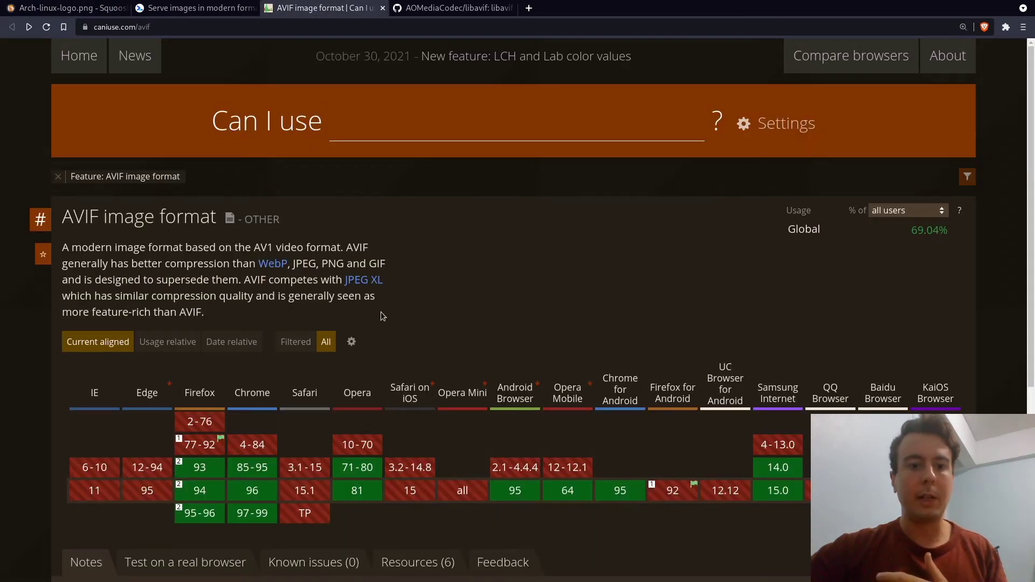
Check the Firefox, Chrome and Edge versions supporting AVIF in the Can I use table.
{"action": "scroll", "coordinate": [457, 331], "scroll_direction": "down", "scroll_amount": 3}
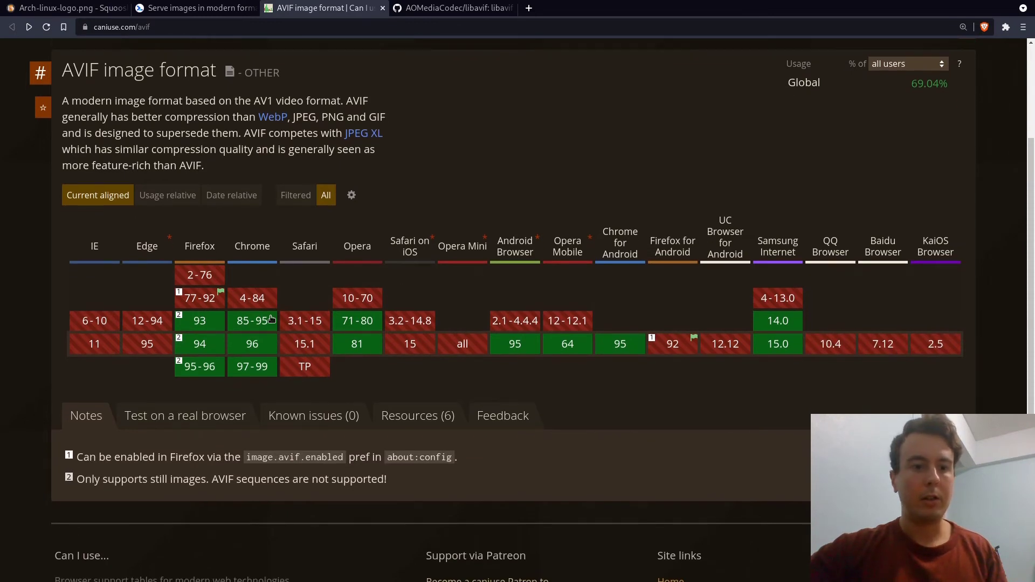
{"action": "mouse_move", "coordinate": [190, 372]}
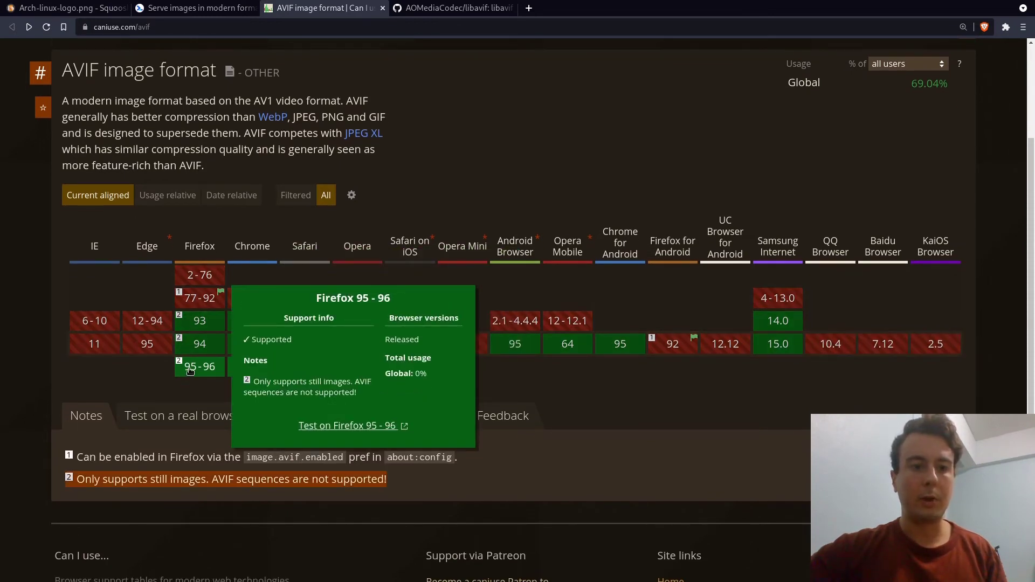
{"action": "mouse_move", "coordinate": [246, 372]}
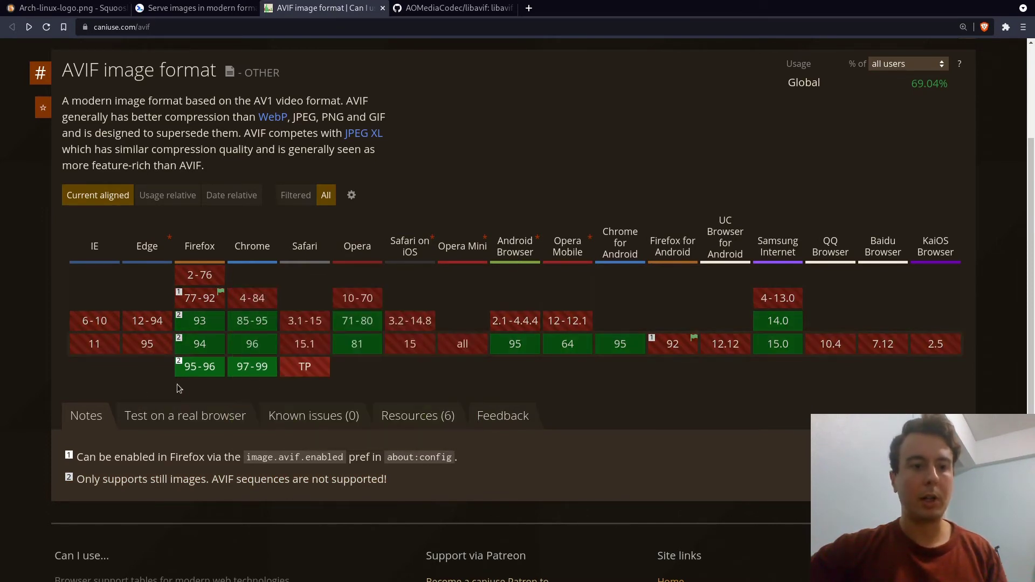
{"action": "mouse_move", "coordinate": [139, 351]}
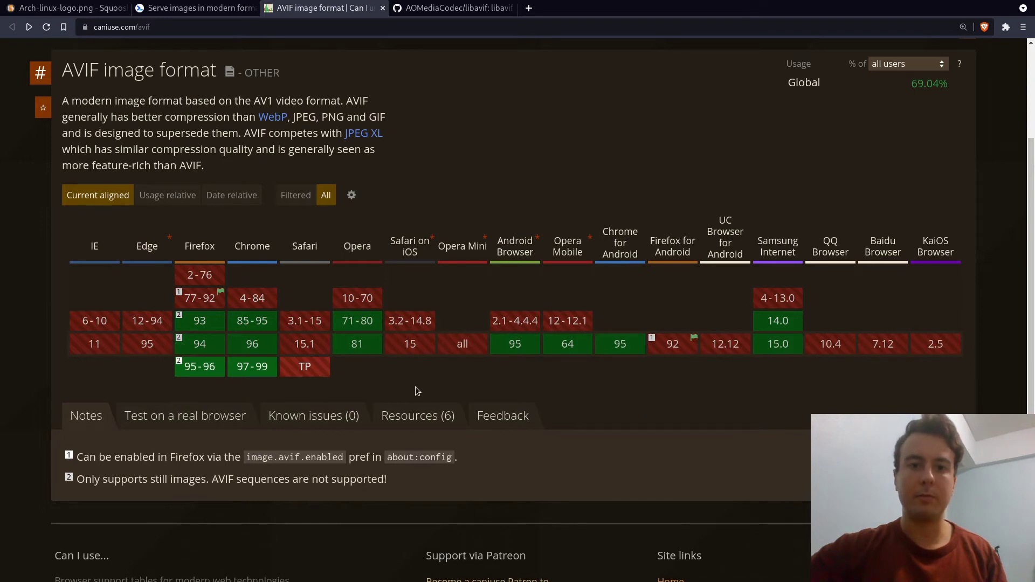
{"action": "scroll", "coordinate": [417, 391], "scroll_direction": "up", "scroll_amount": 3}
Search Can I use for the feature 'avif'.
{"action": "left_click", "coordinate": [378, 124]}
{"action": "type", "text": "web"}
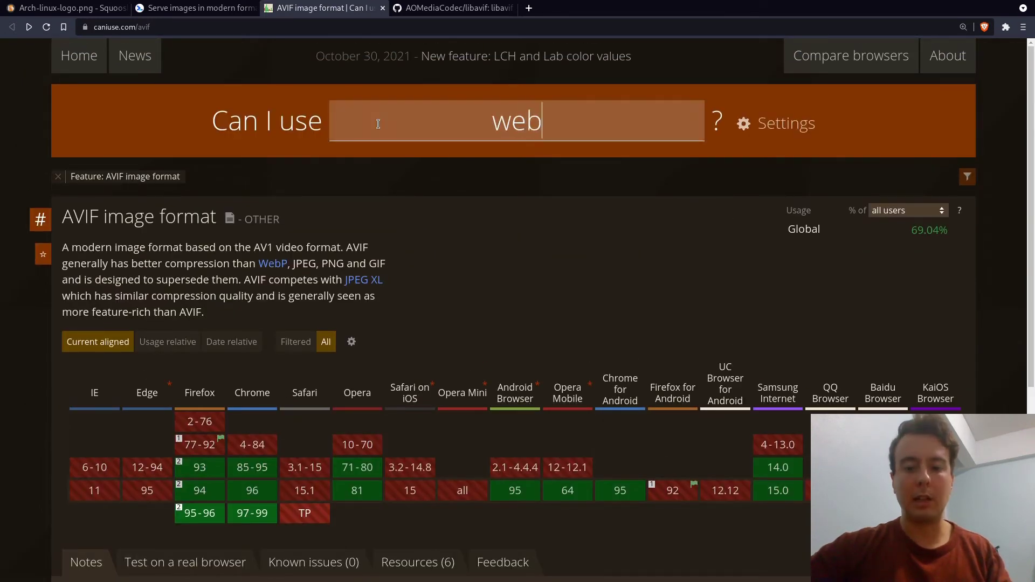
{"action": "key", "text": "BackSpace"}
{"action": "key", "text": "BackSpace"}
{"action": "key", "text": "BackSpace"}
{"action": "type", "text": "avif"}
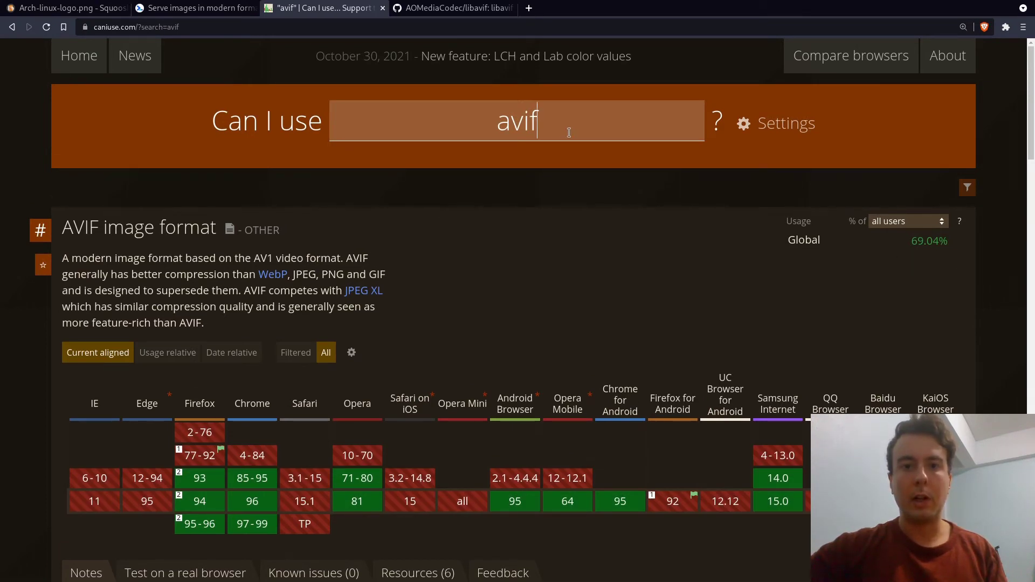
Look up WebP support (95.77% global, incl. Safari), then go back to AVIF results at 69.04%.
{"action": "key", "text": "BackSpace"}
{"action": "key", "text": "BackSpace"}
{"action": "key", "text": "BackSpace"}
{"action": "key", "text": "BackSpace"}
{"action": "type", "text": "webp"}
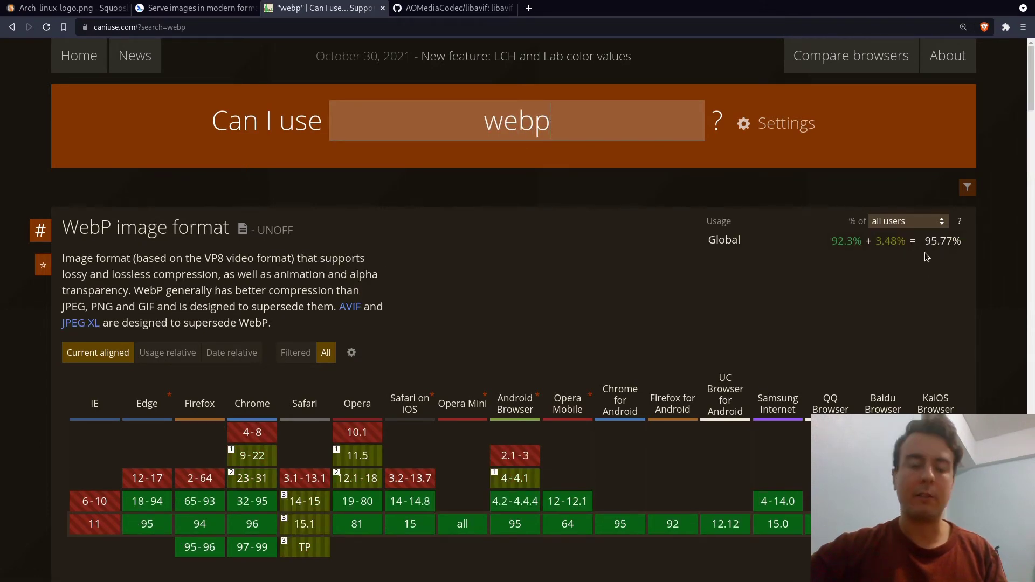
{"action": "scroll", "coordinate": [467, 329], "scroll_direction": "down", "scroll_amount": 1}
{"action": "scroll", "coordinate": [467, 329], "scroll_direction": "down", "scroll_amount": 4}
{"action": "mouse_move", "coordinate": [306, 315]}
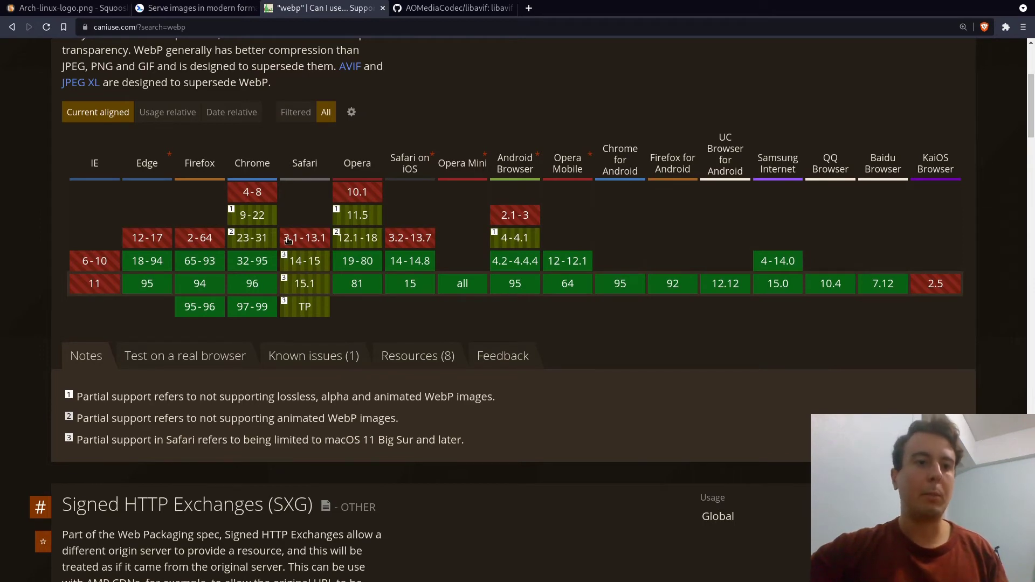
{"action": "mouse_move", "coordinate": [288, 239]}
{"action": "scroll", "coordinate": [289, 239], "scroll_direction": "up", "scroll_amount": 4}
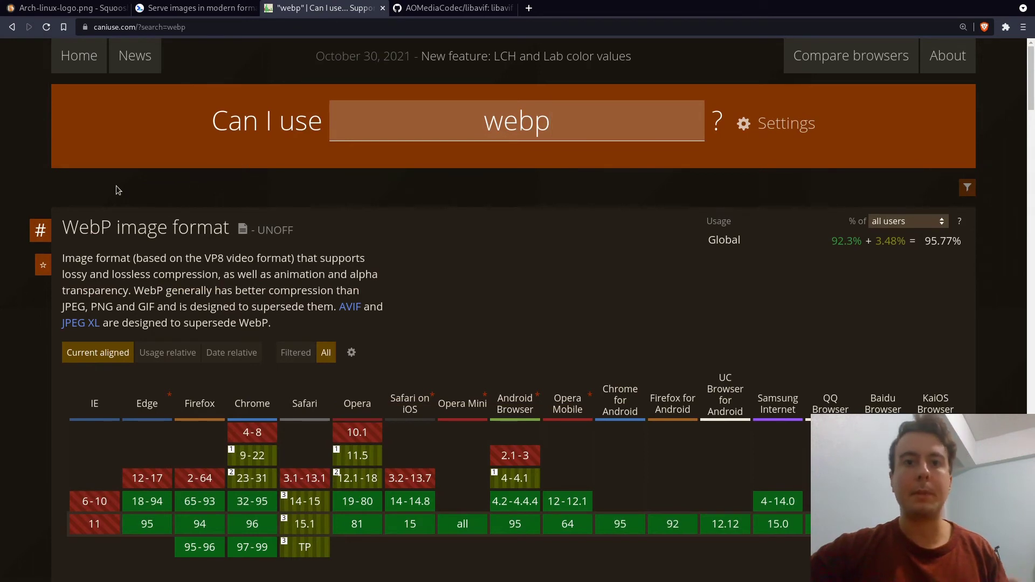
{"action": "left_click", "coordinate": [12, 27]}
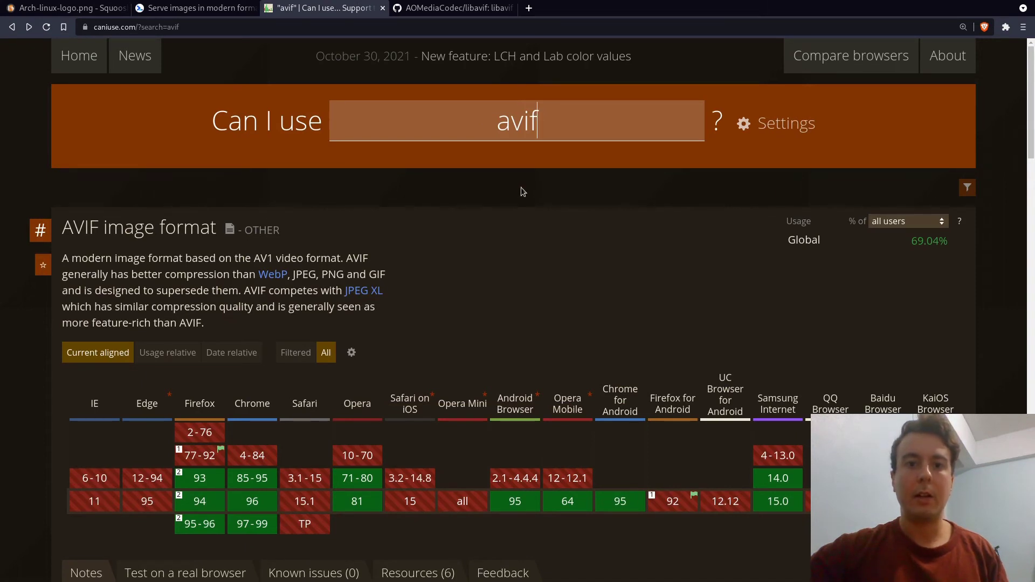
{"action": "left_click", "coordinate": [449, 182]}
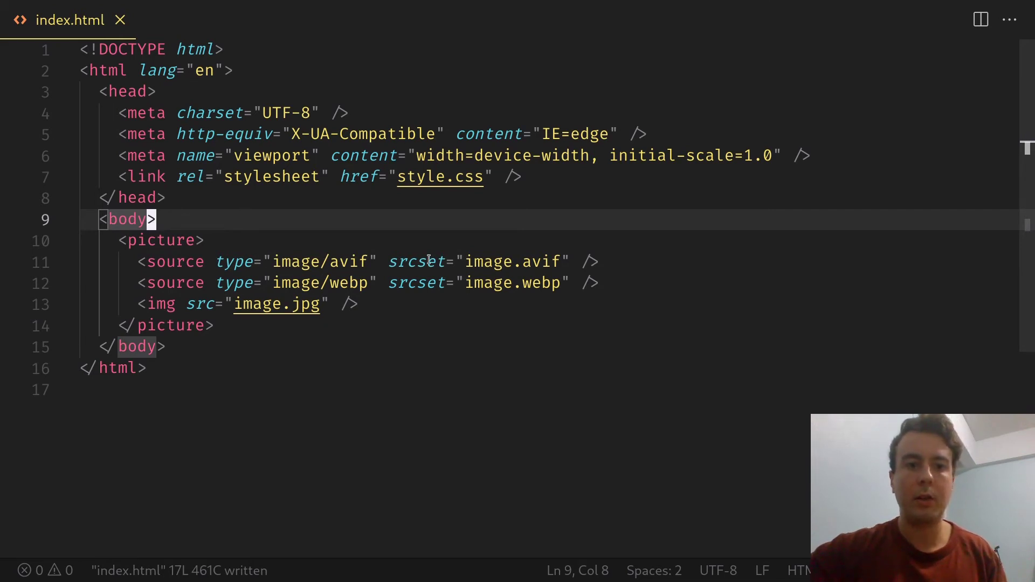
Step through the AVIF, WebP and image.jpg fallback sources on lines 11–13 of index.html.
{"action": "left_click", "coordinate": [532, 265]}
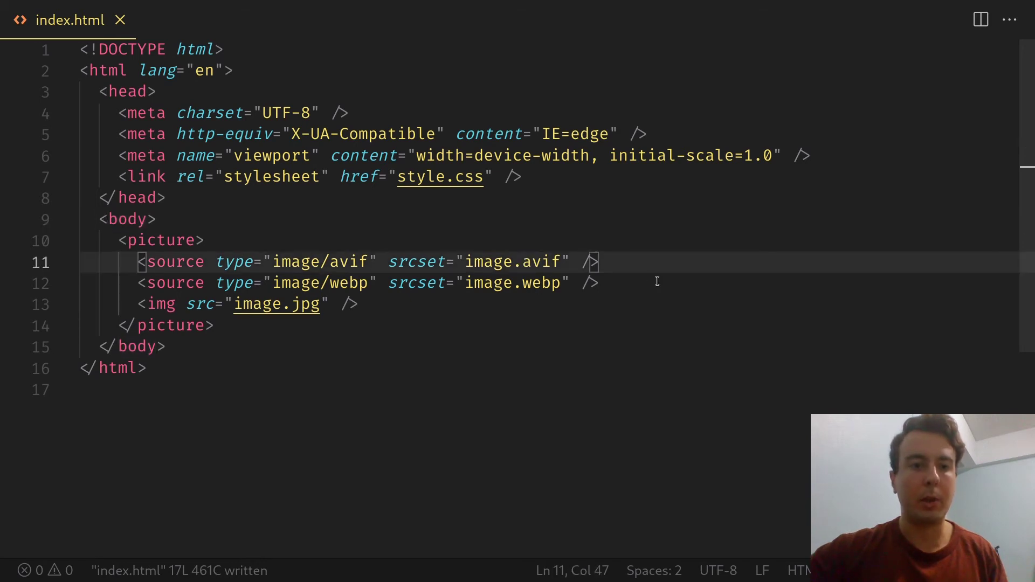
{"action": "key", "text": "j"}
{"action": "key", "text": "h"}
{"action": "key", "text": "h"}
{"action": "key", "text": "l"}
{"action": "key", "text": "l"}
{"action": "key", "text": "j"}
{"action": "key", "text": "h"}
{"action": "key", "text": "h"}
{"action": "key", "text": "h"}
{"action": "key", "text": "h"}
{"action": "key", "text": "h"}
{"action": "key", "text": "h"}
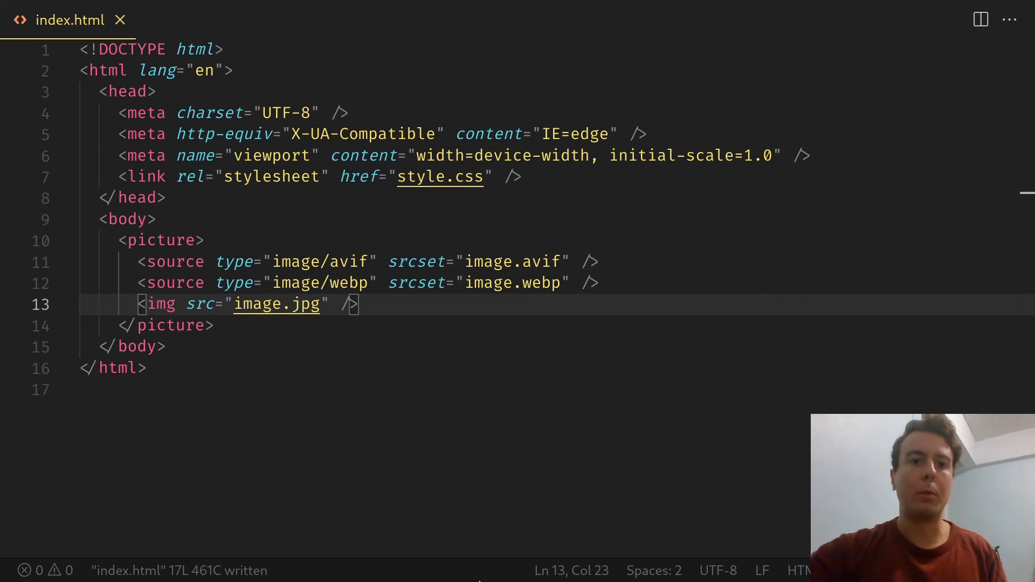
{"action": "key", "text": "alt+Tab"}
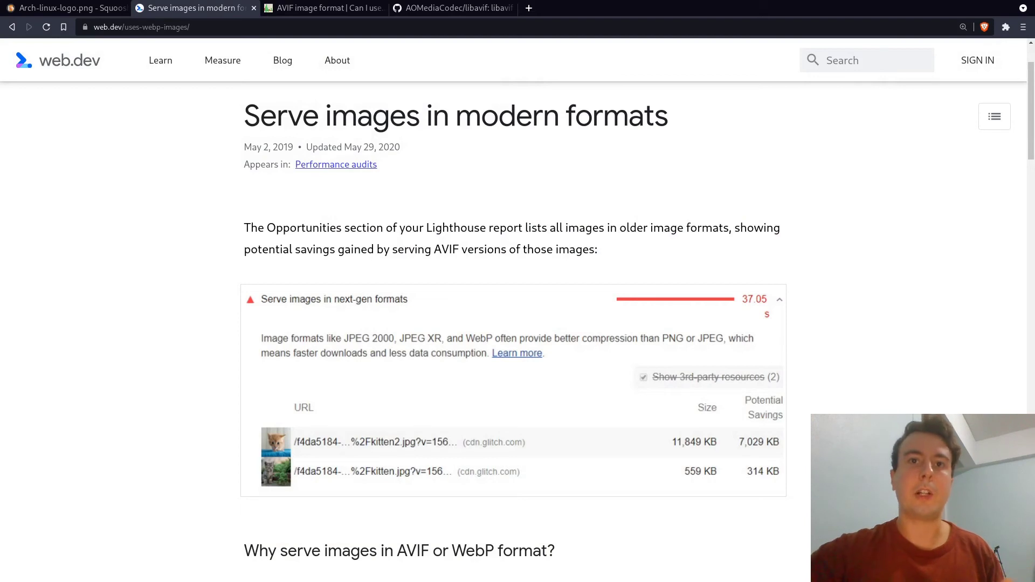
Glance at the Can I use AVIF tab, then return to index.html in Visual Studio Code.
{"action": "key", "text": "ctrl+Tab"}
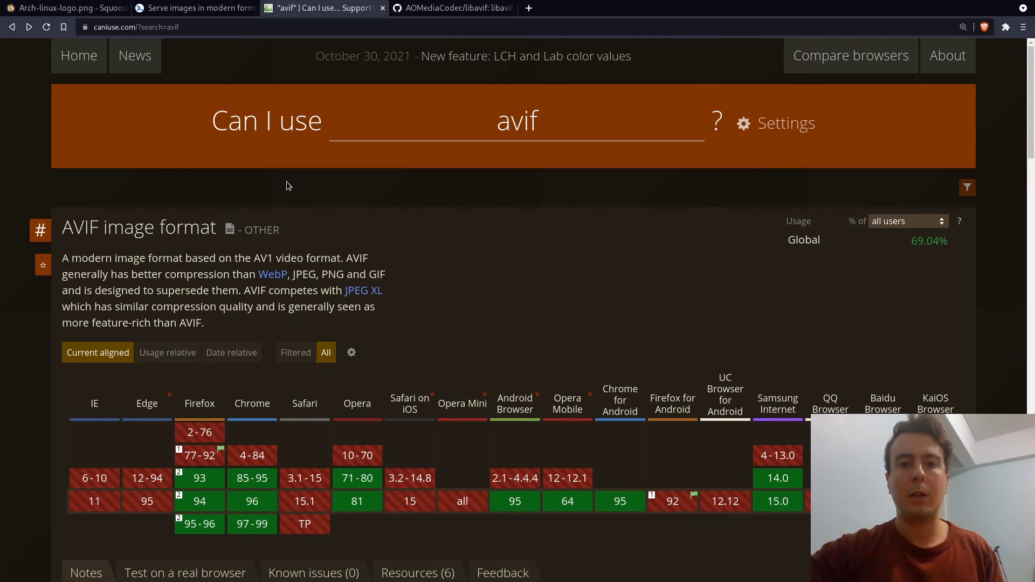
{"action": "key", "text": "alt+Tab"}
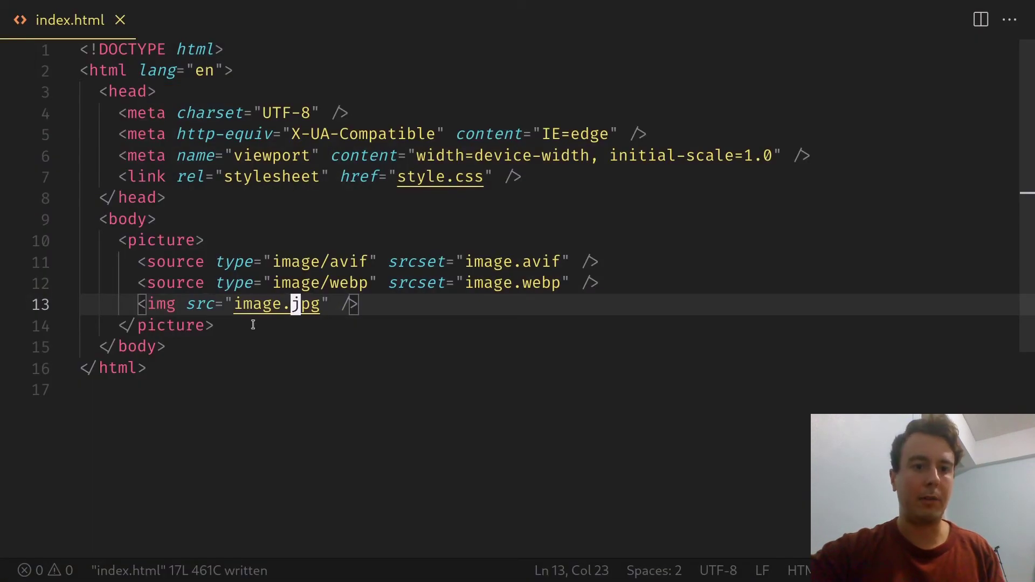